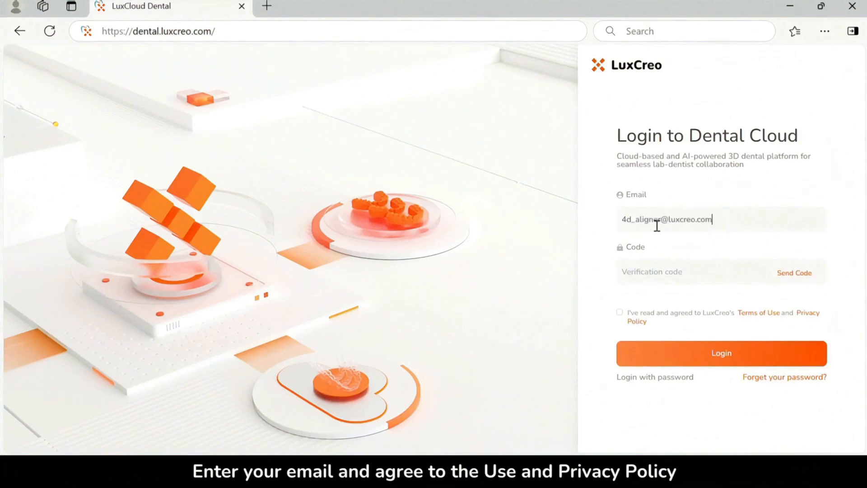
Request a login verification code and enter the received code in the Code field.
click(795, 276)
click(640, 276)
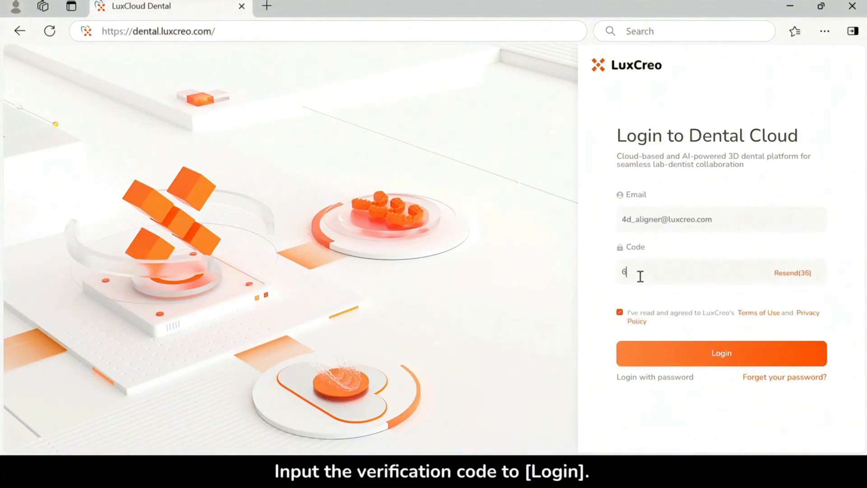
Log in and create a new lab or clinic account with the administrator's first and last name.
click(688, 355)
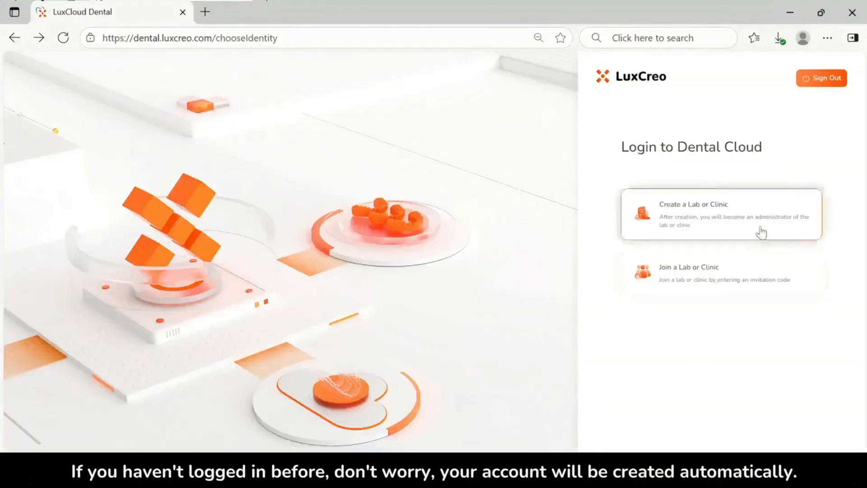
click(760, 232)
click(700, 219)
text(4ux)
key(Tab)
text(Test)
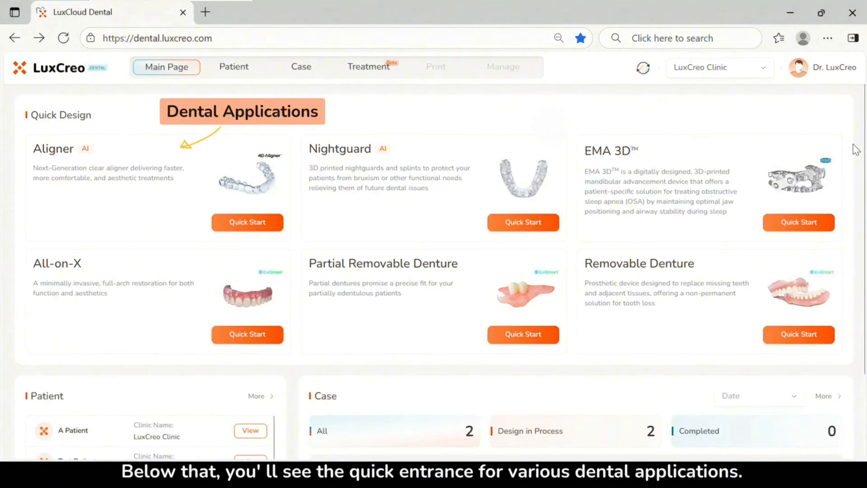
scroll(854, 150, down, 3)
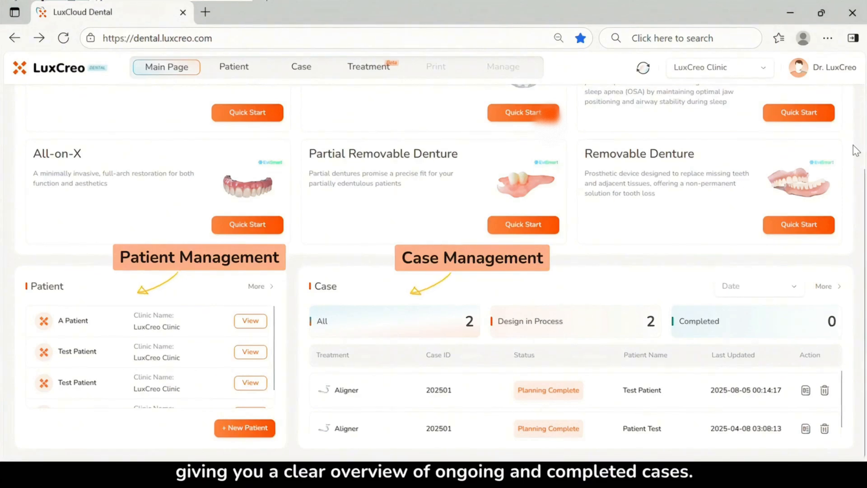
scroll(341, 286, up, 3)
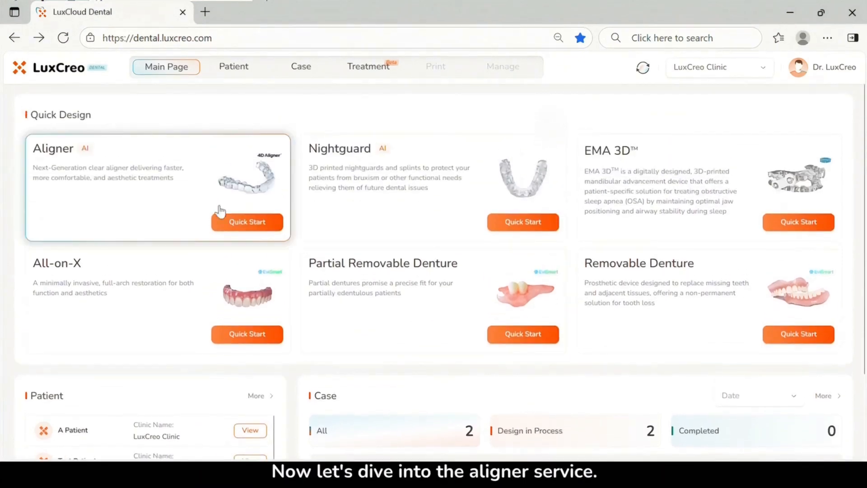
Start a new Aligner case, compare the service cards, and choose the 4DX-20 service.
click(237, 165)
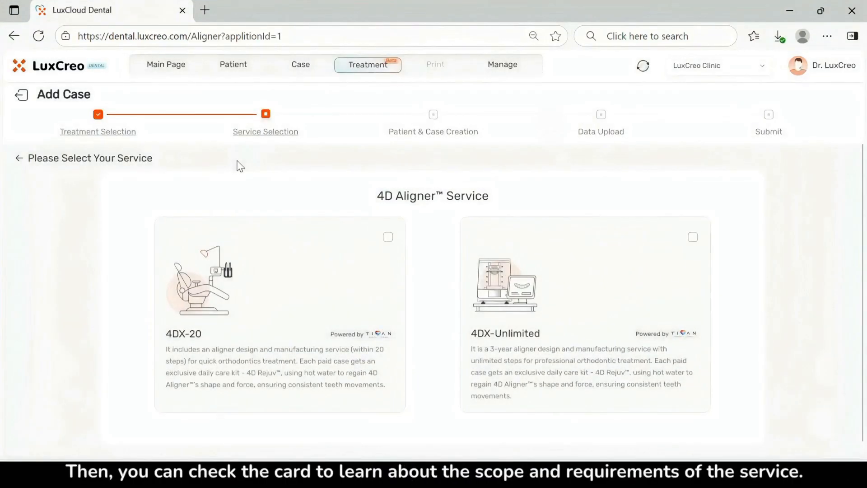
mouse_move(299, 264)
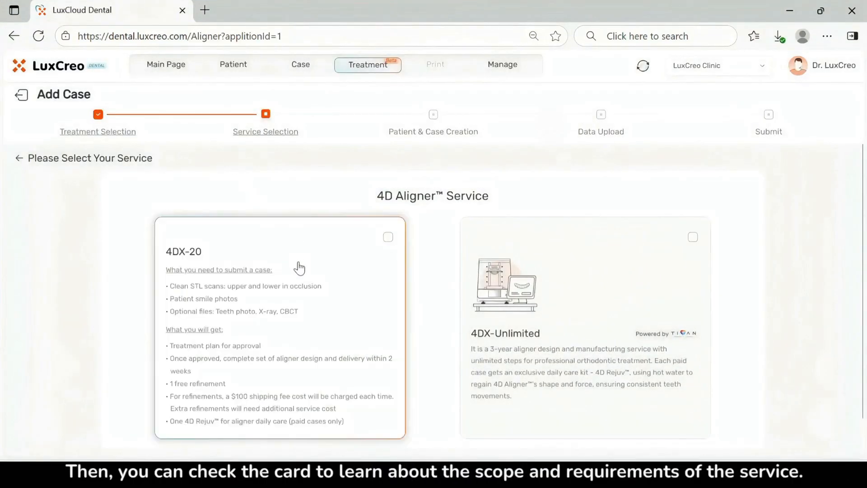
mouse_move(564, 265)
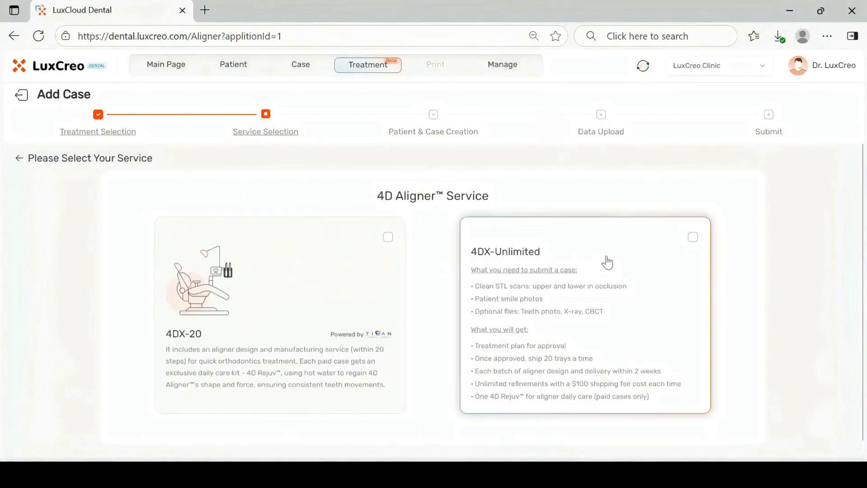
click(394, 275)
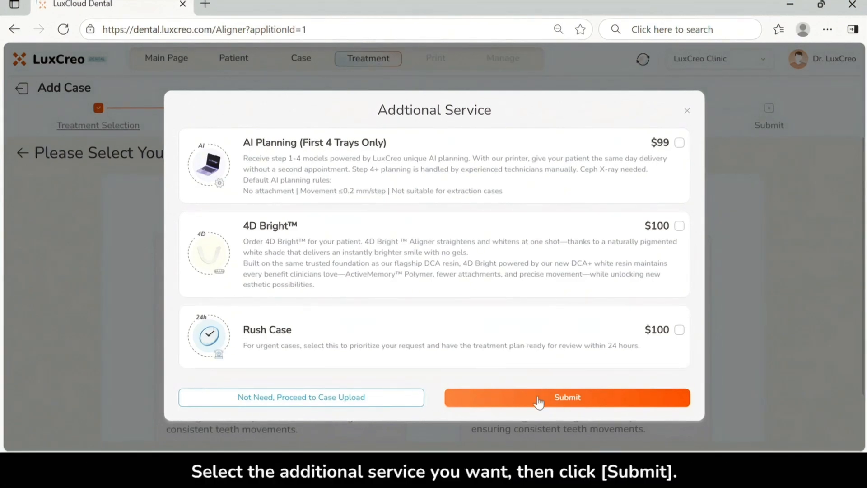
Skip the add-ons, set the Case ID to 202501, and save the shipping address as default.
click(396, 400)
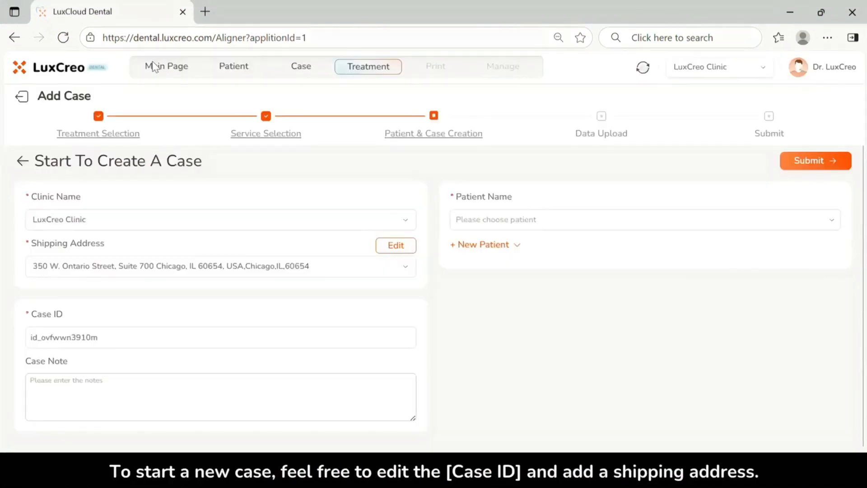
double_click(28, 335)
key(BackSpace)
text(202501)
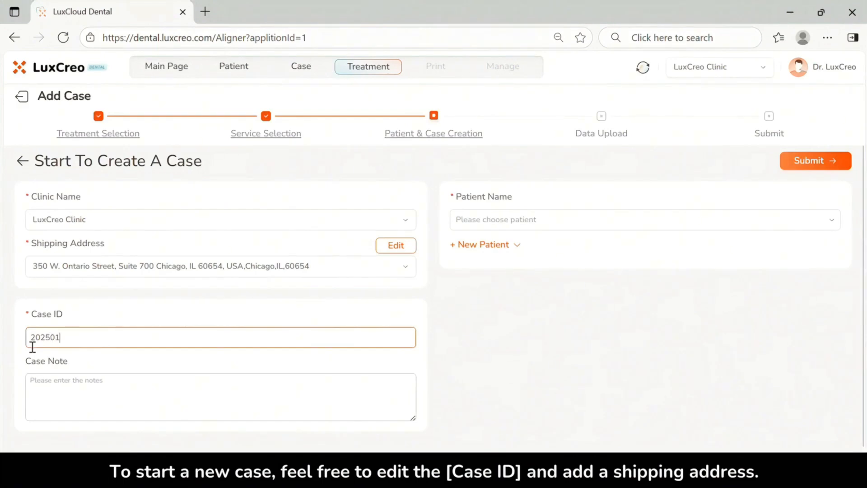
click(395, 246)
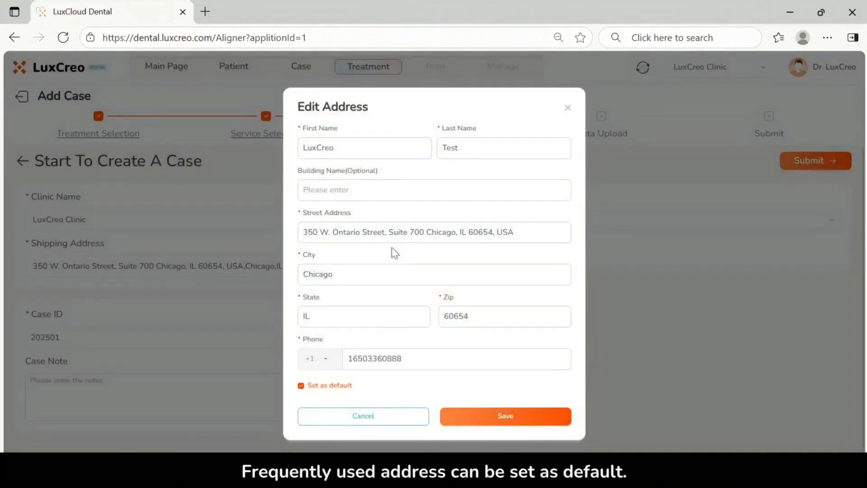
click(493, 415)
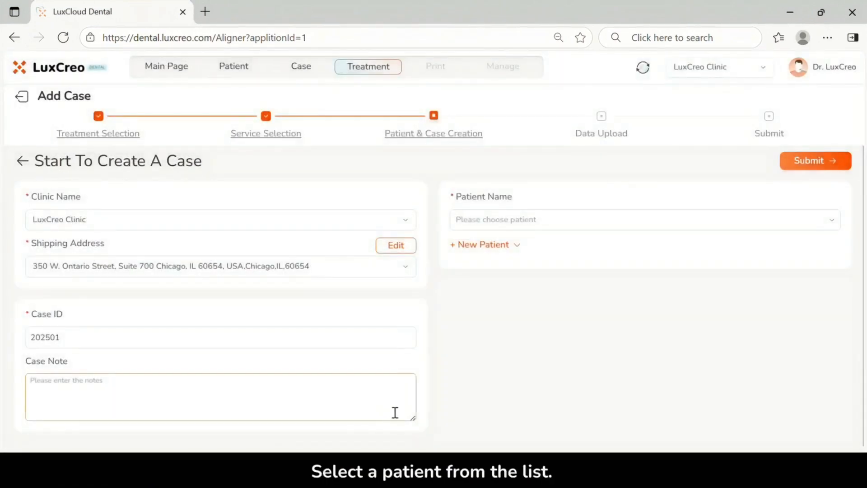
Add a new female patient with first and last name and birth date 1980/02/04, then submit.
click(516, 248)
click(517, 274)
text(Test)
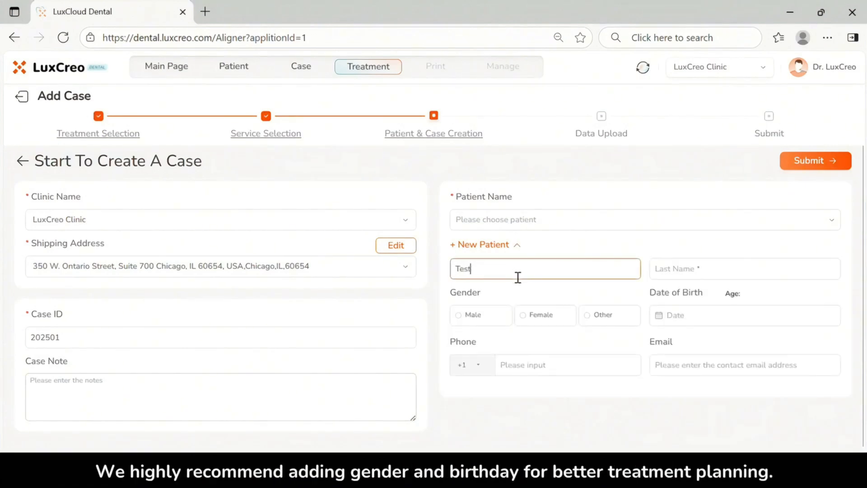
click(687, 276)
text(Patient)
click(550, 314)
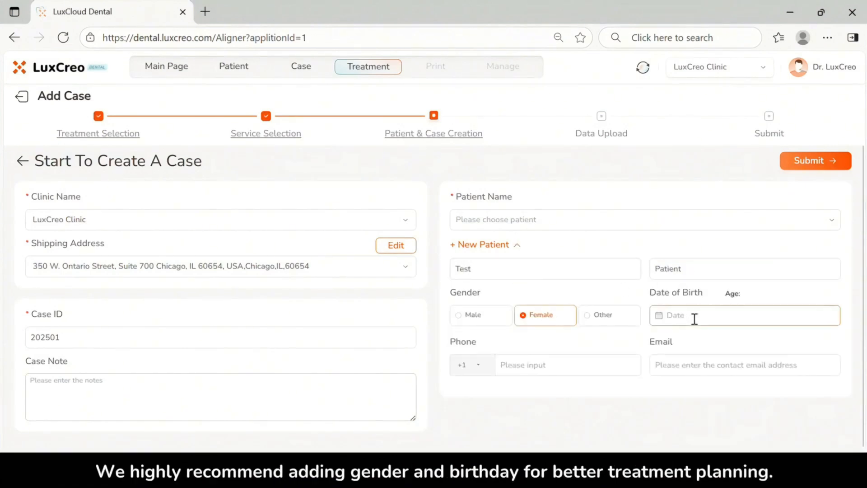
click(694, 319)
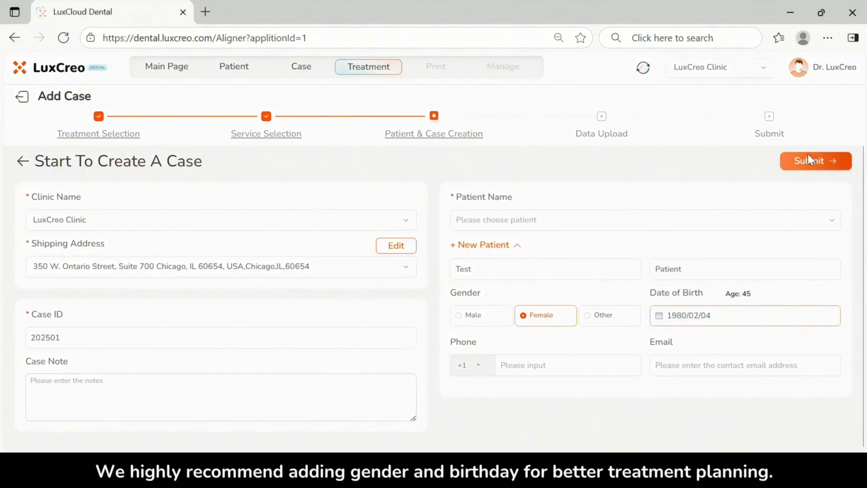
click(808, 154)
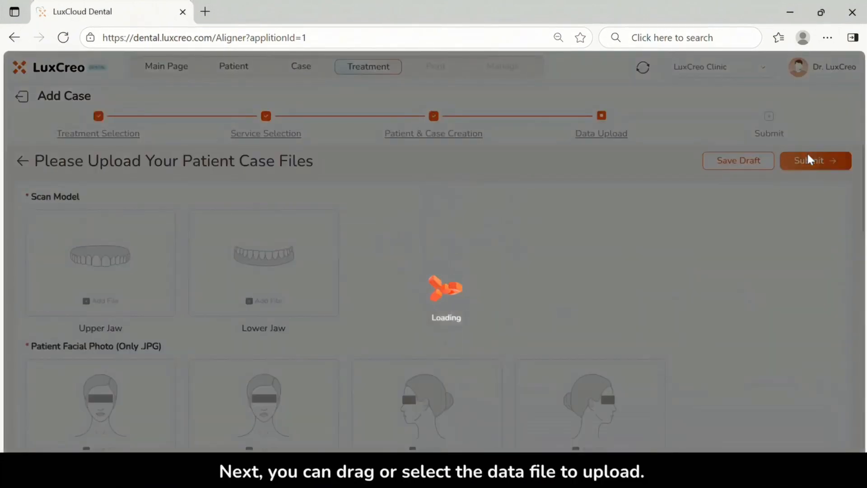
Upload the Face Smile, Intraoral Frontal and Cephalometric X-Ray images and paste the treatment goal.
scroll(122, 350, down, 3)
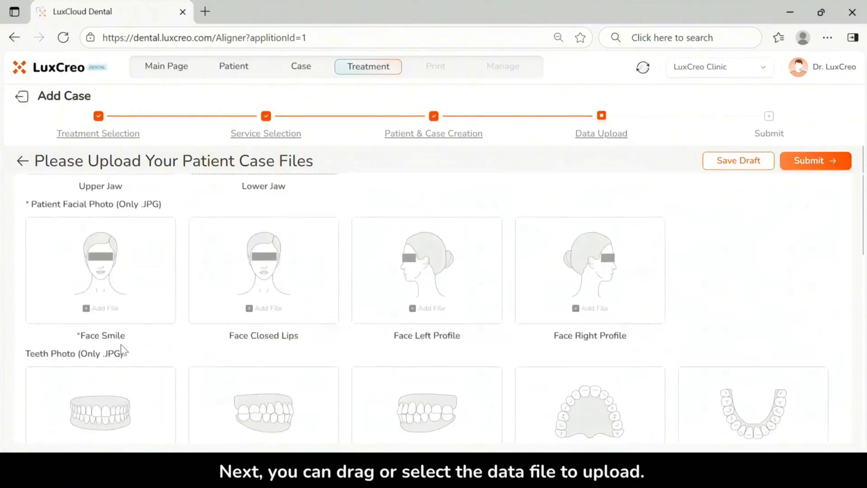
click(116, 302)
scroll(228, 348, down, 2)
click(134, 373)
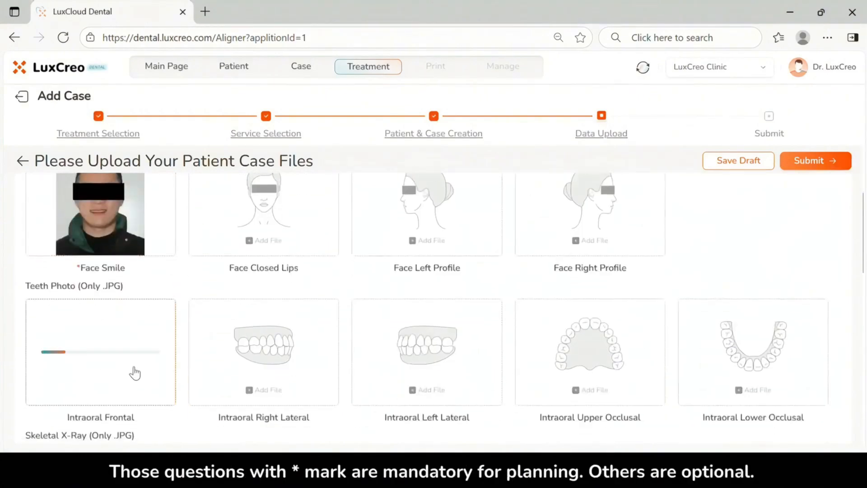
scroll(134, 373, down, 4)
click(119, 322)
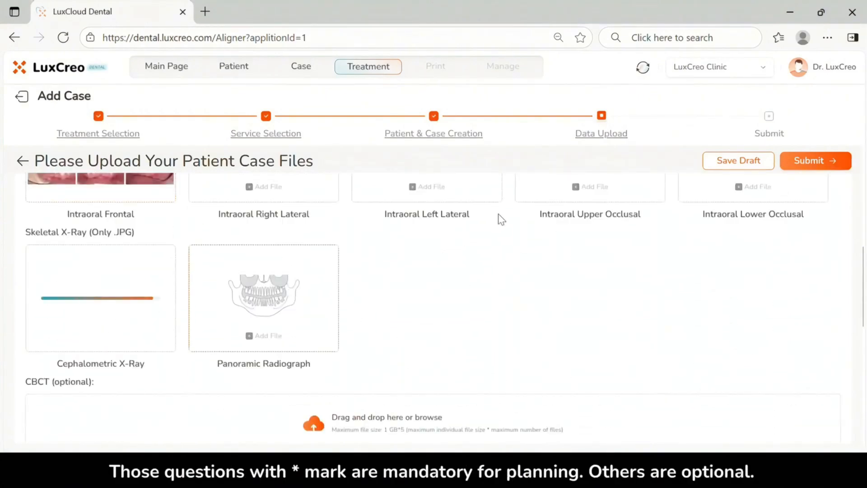
scroll(385, 348, down, 6)
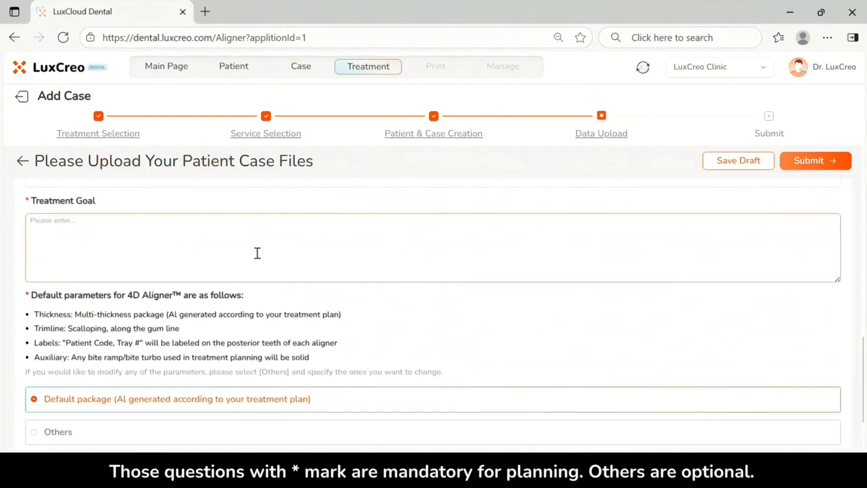
click(119, 236)
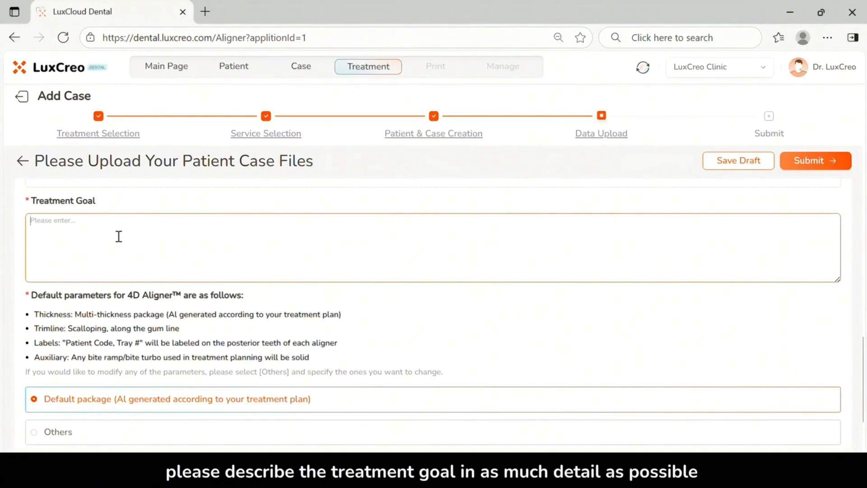
text(Level, align, close residual and IPR spaces, settle the posterior bite, intrude lower incisors.)
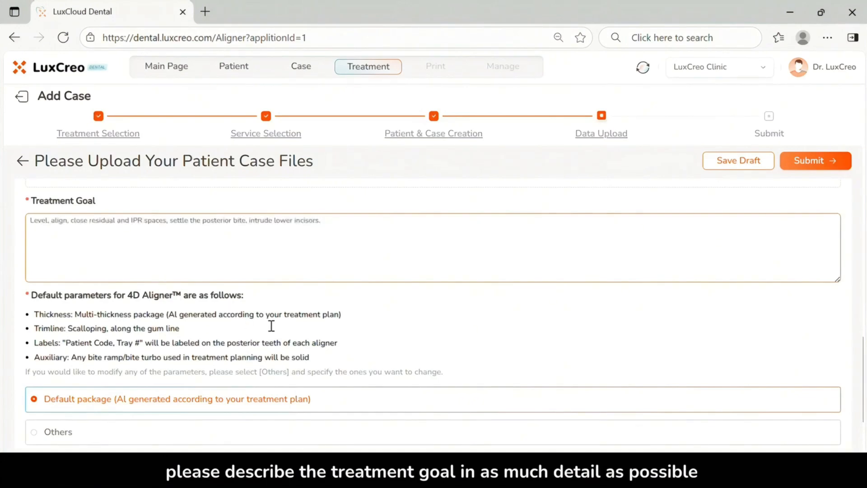
Switch to custom aligner design parameters, save the case as a draft, and submit the files.
scroll(271, 326, down, 2)
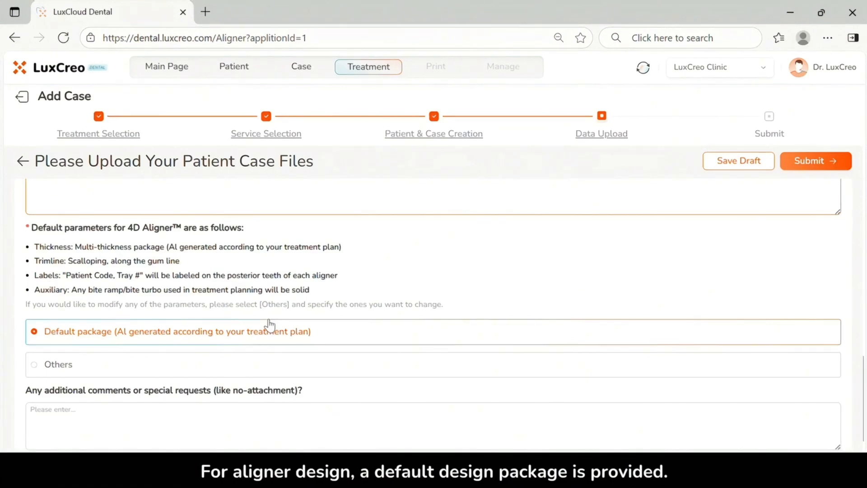
click(166, 363)
scroll(262, 342, down, 3)
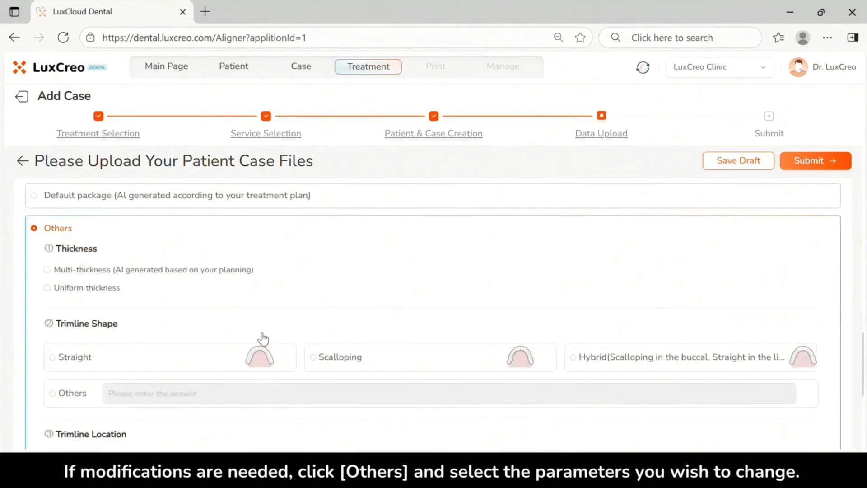
scroll(146, 345, down, 2)
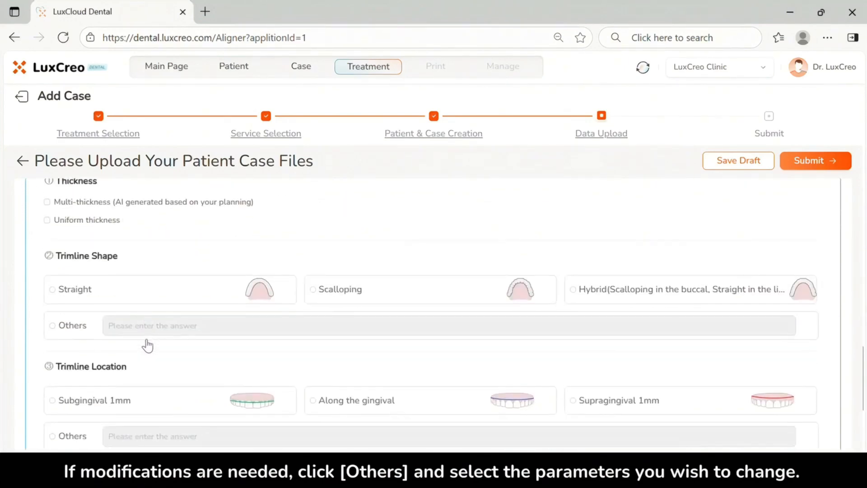
scroll(147, 345, down, 2)
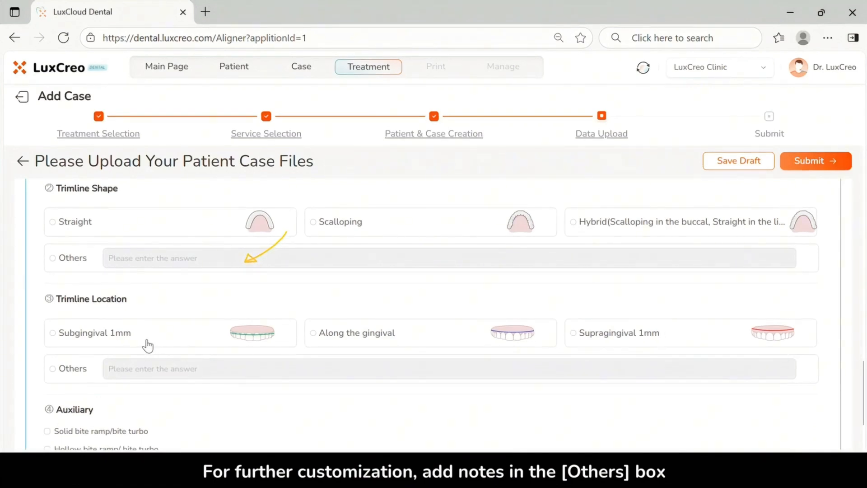
scroll(148, 345, down, 3)
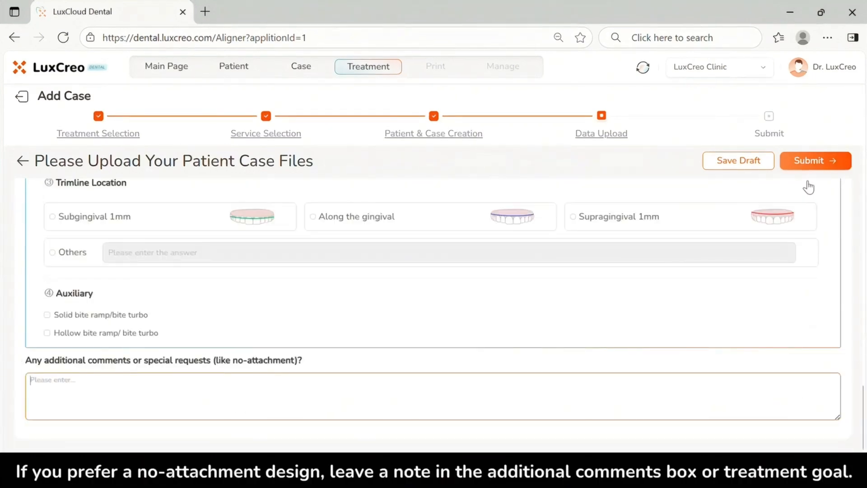
click(765, 169)
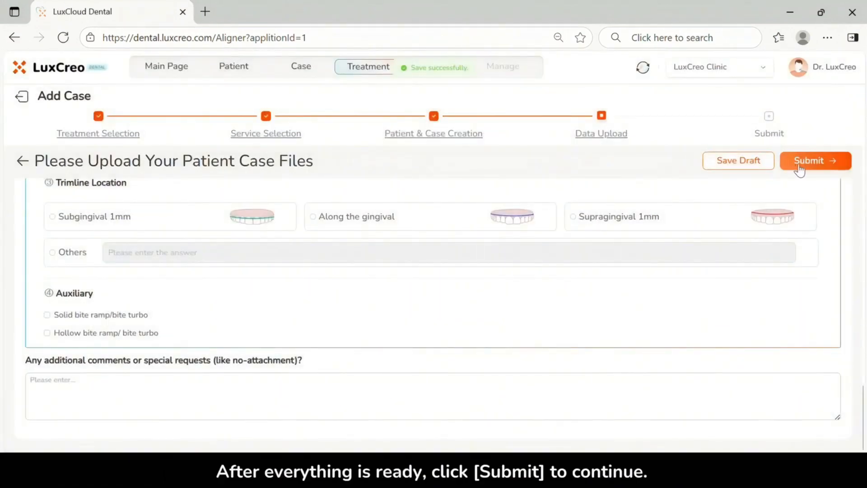
click(812, 167)
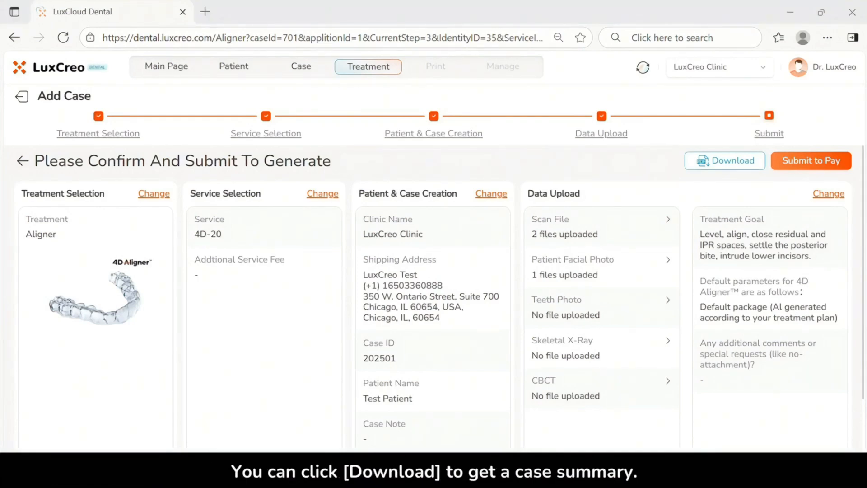
Check the online payment and coupon options, accept the legal disclaimer, and pay with LuxPoints.
click(797, 161)
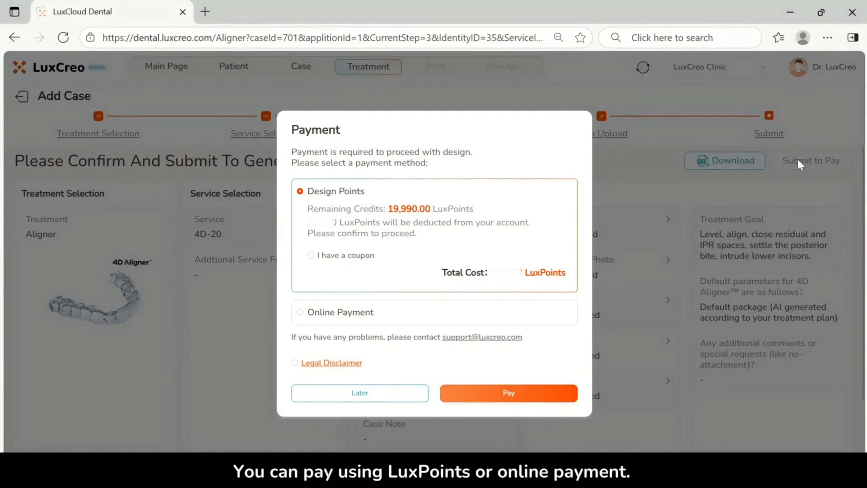
click(366, 316)
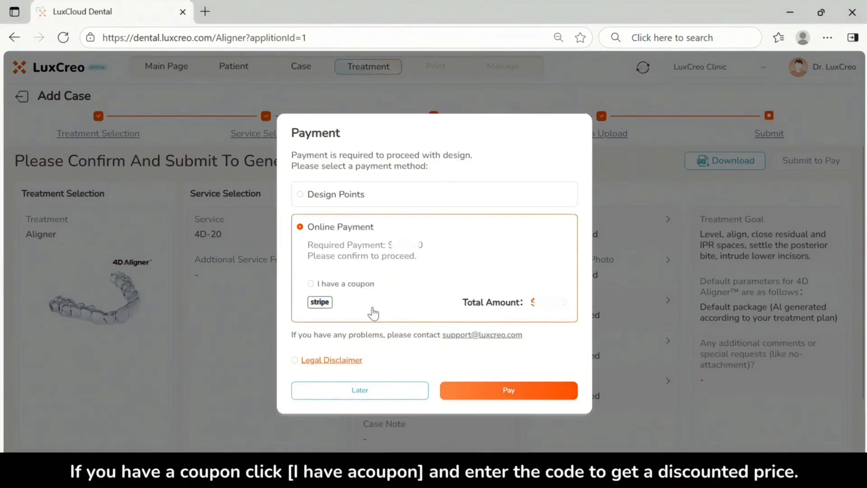
click(356, 291)
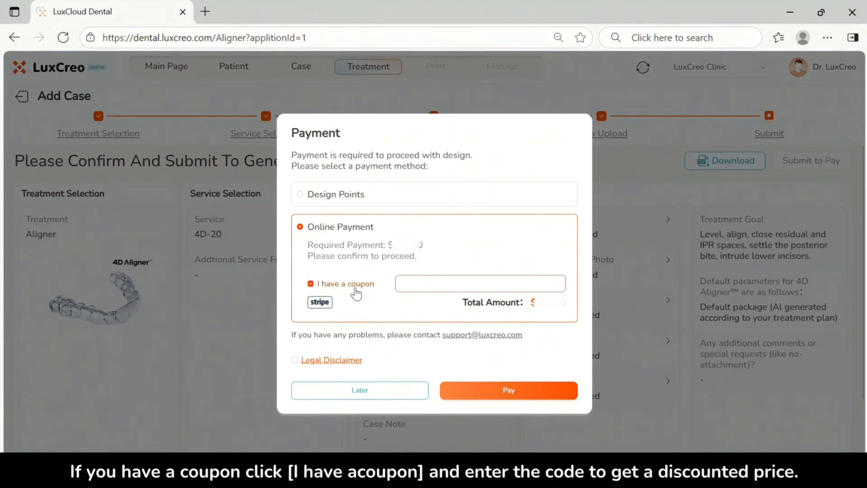
click(317, 361)
click(492, 387)
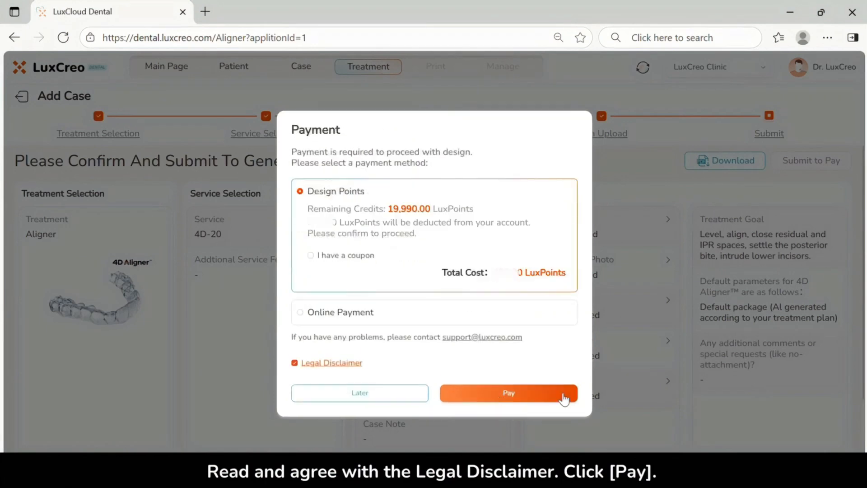
click(557, 392)
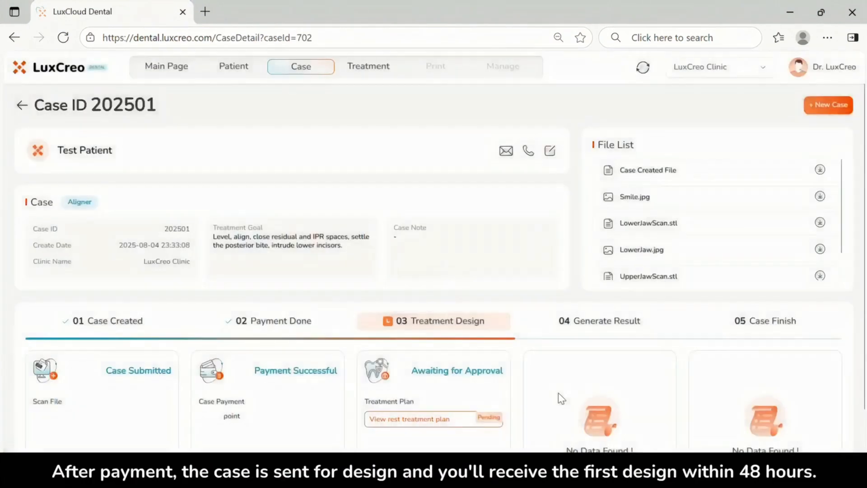
Follow the 'click here' link in the case 202501 update email to the dashboard.
scroll(625, 302, down, 1)
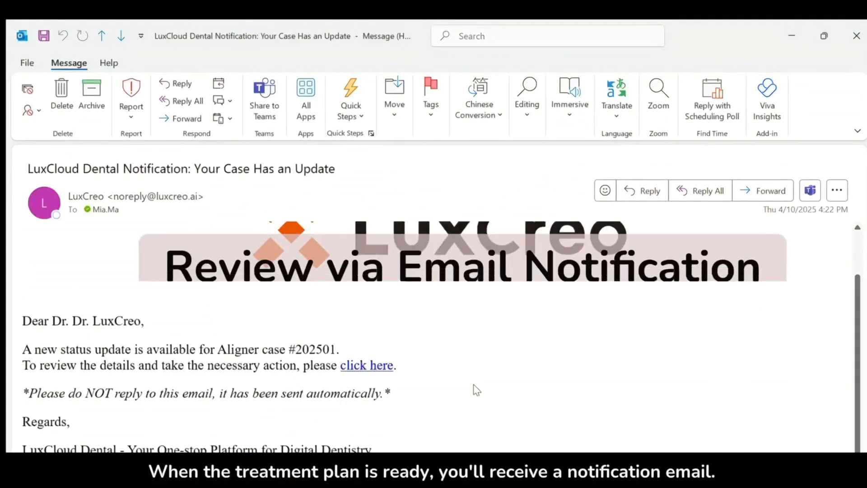
click(371, 365)
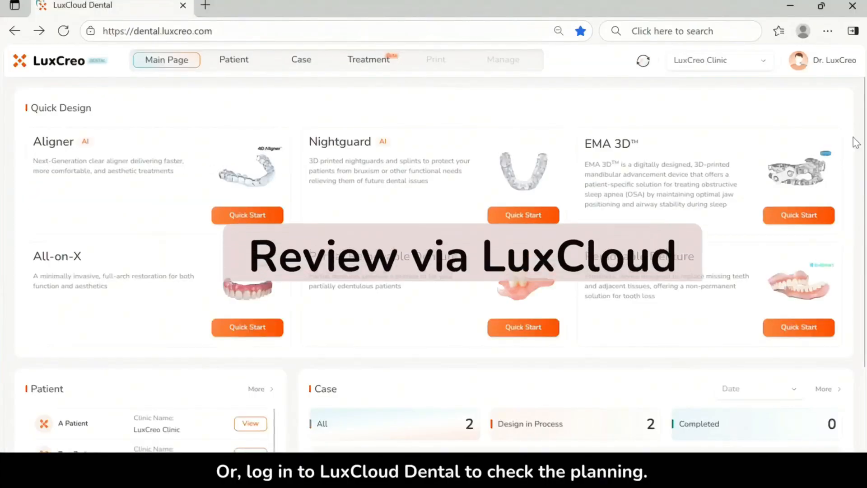
Open case 202501 from the Case list and go to its Treatment Review.
click(301, 60)
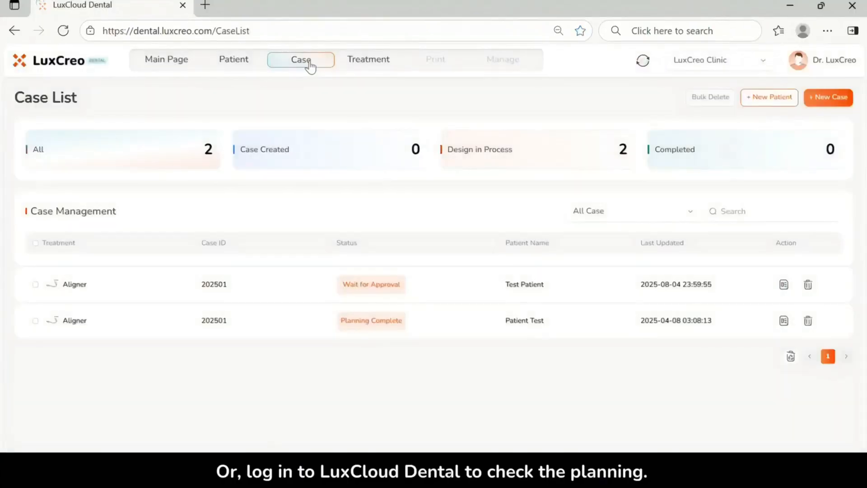
click(417, 293)
scroll(419, 294, down, 2)
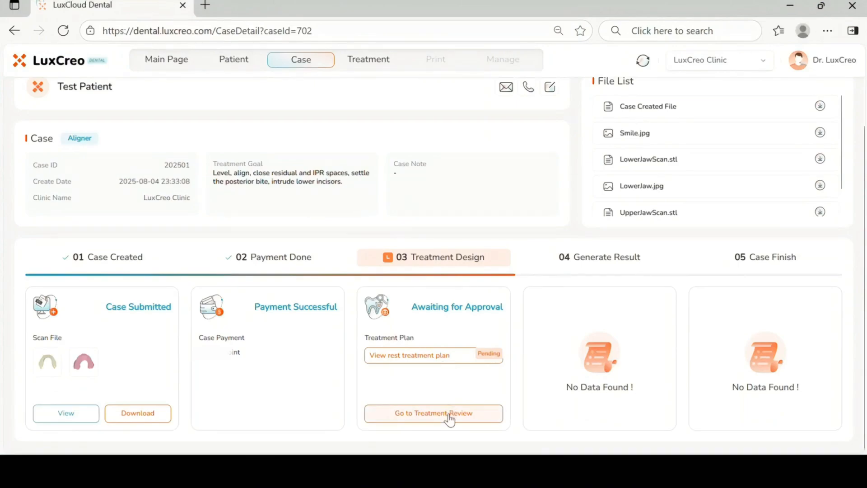
click(130, 421)
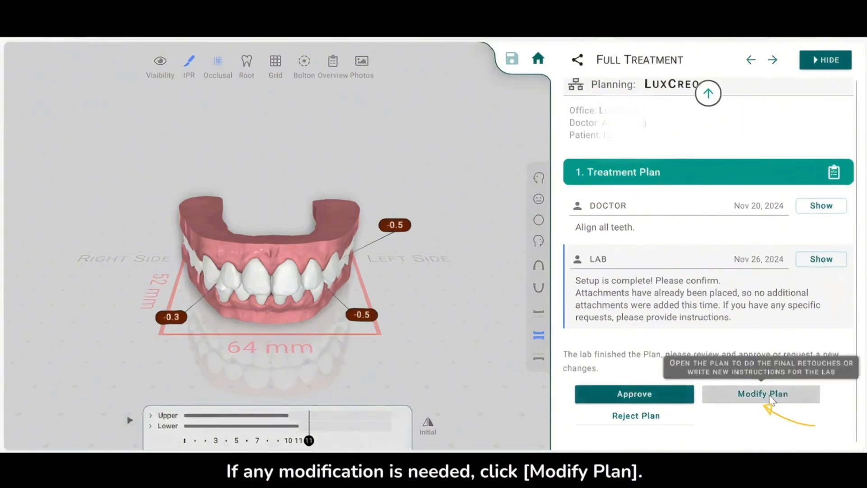
Draft a modification note 'Please add more rotation to upper R7', then approve the plan past print-order settings.
click(771, 397)
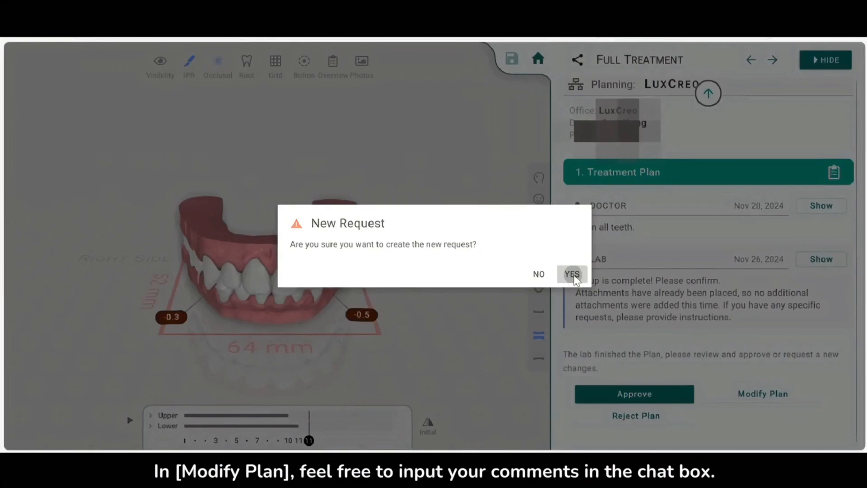
click(571, 292)
text(Please add more rotation to upper R7)
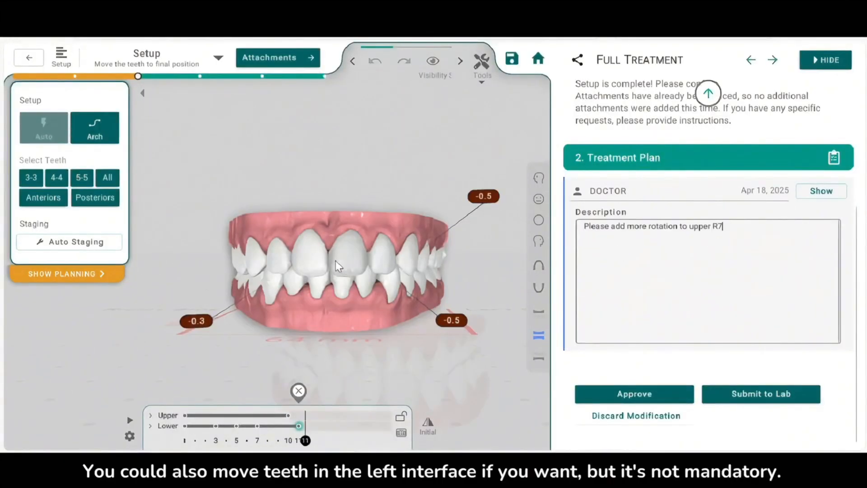
click(347, 257)
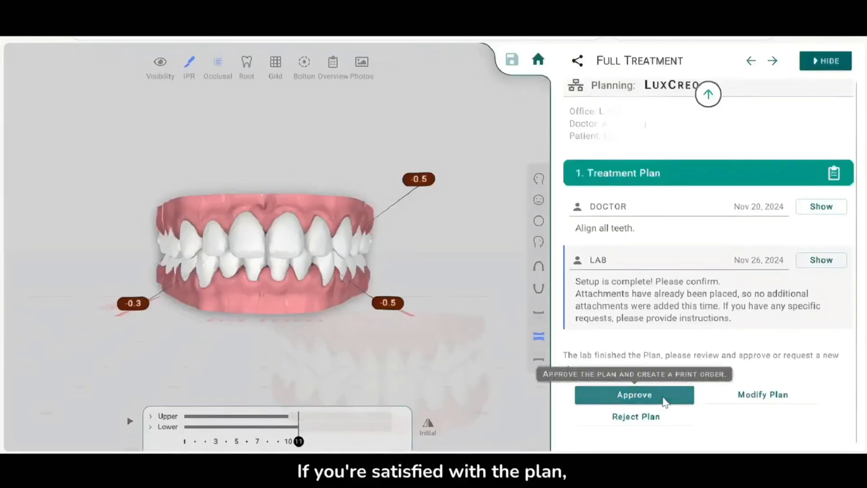
click(664, 400)
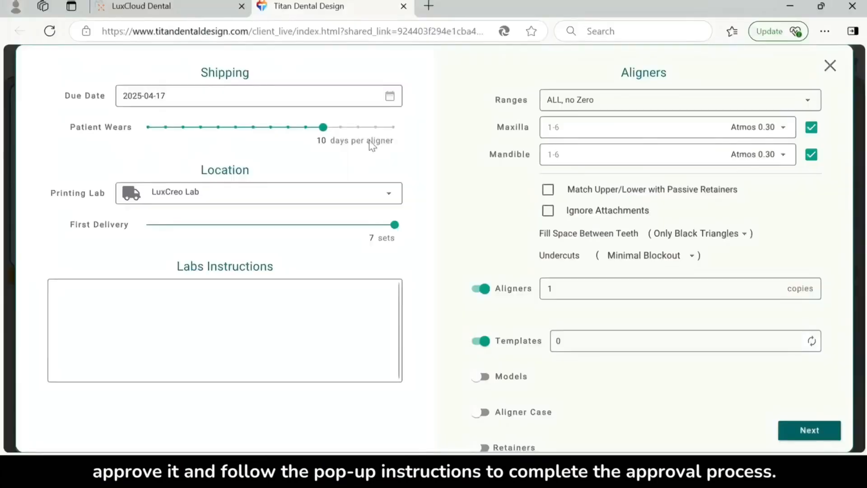
click(795, 431)
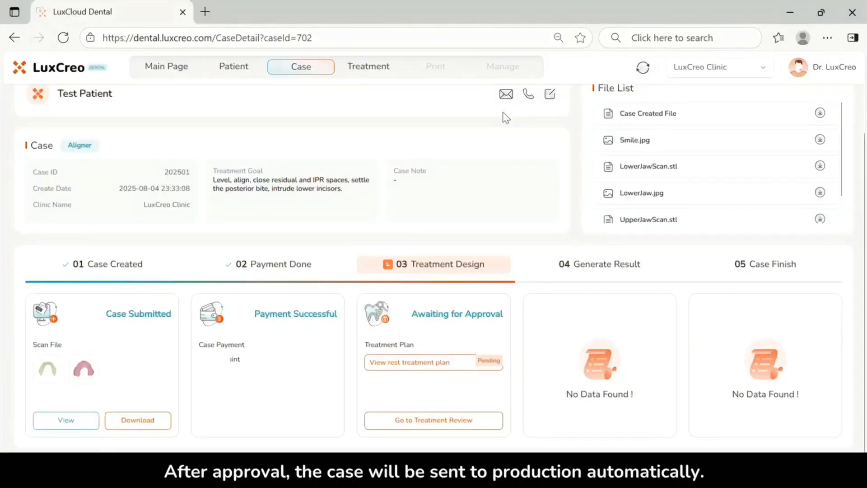
Reload case 202501, save its shipping address under Pending Shipment, and view the shipped case's details.
click(64, 38)
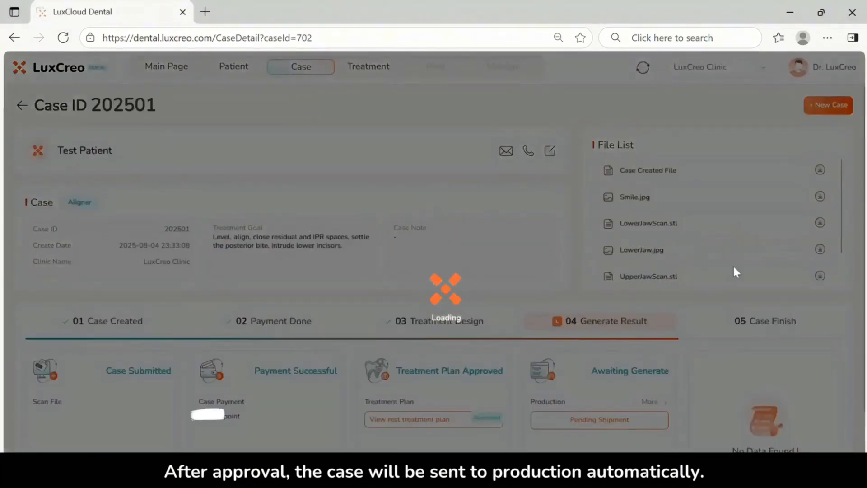
scroll(554, 371, down, 1)
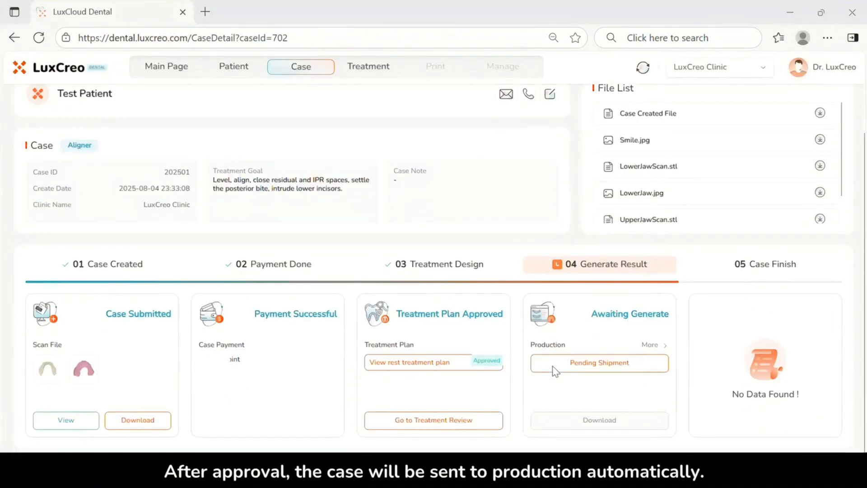
click(617, 363)
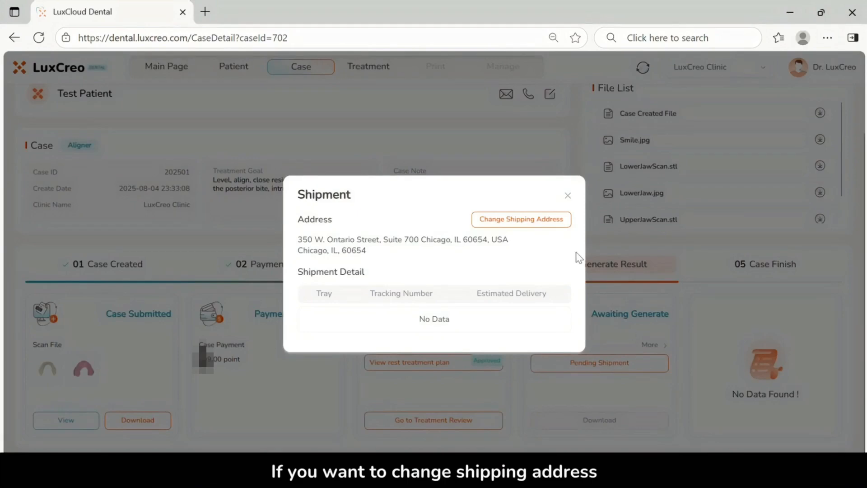
click(554, 223)
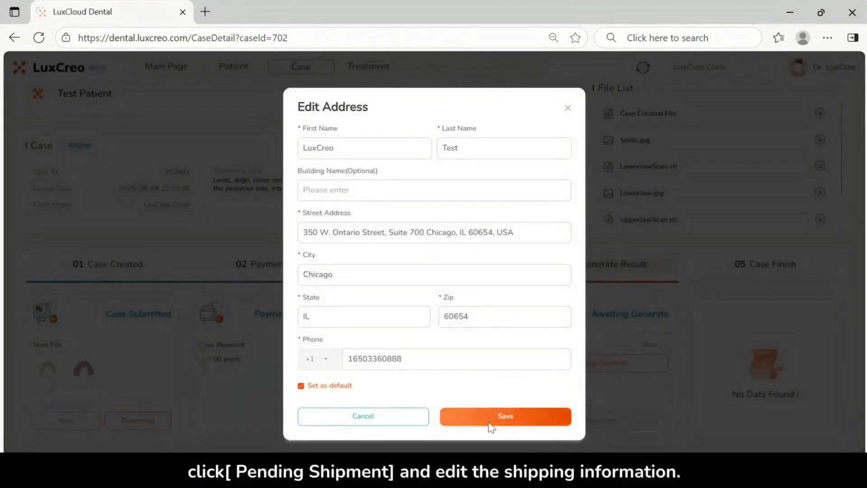
click(489, 422)
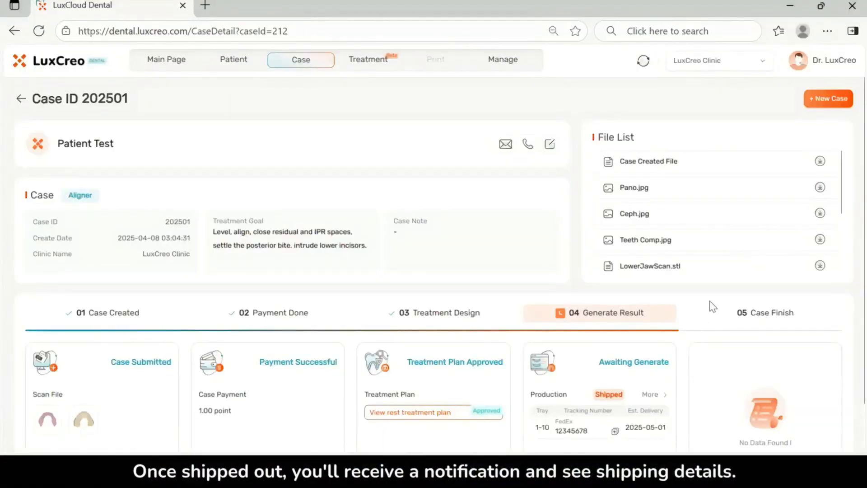
scroll(706, 336, down, 2)
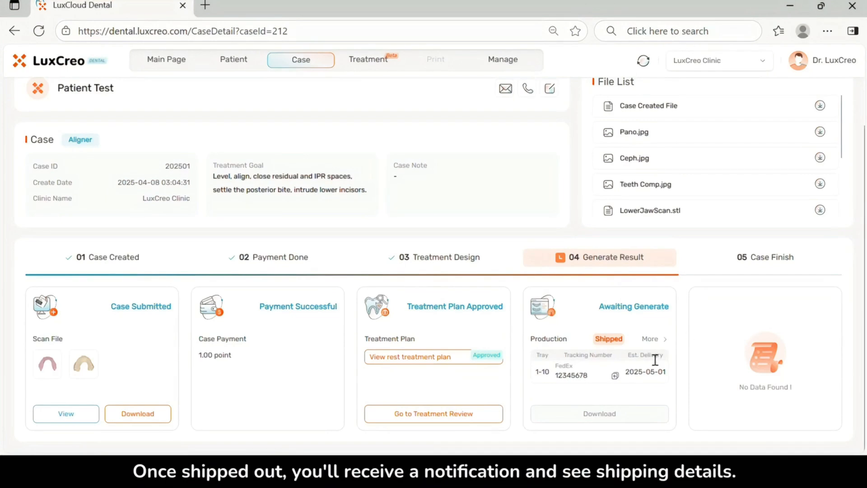
click(653, 338)
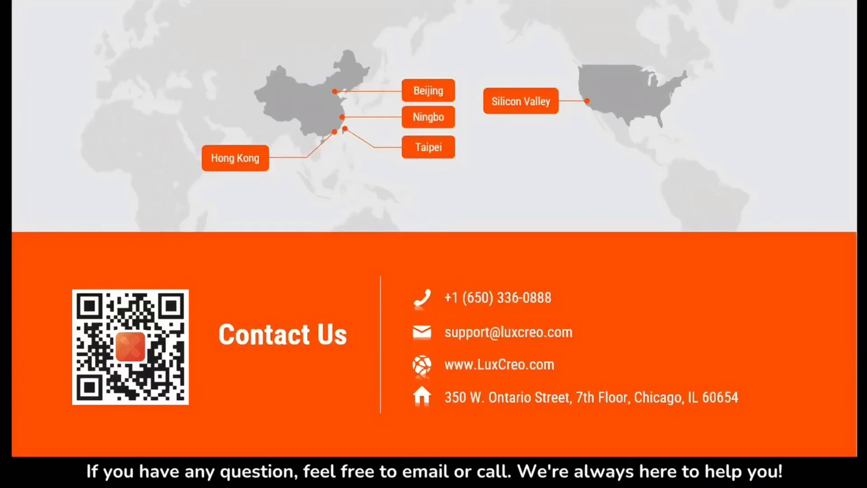